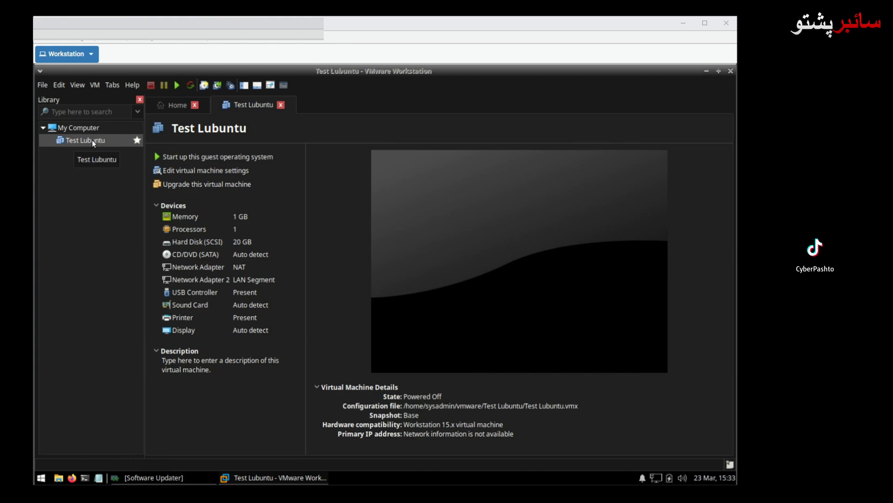
pyautogui.rightClick(93, 141)
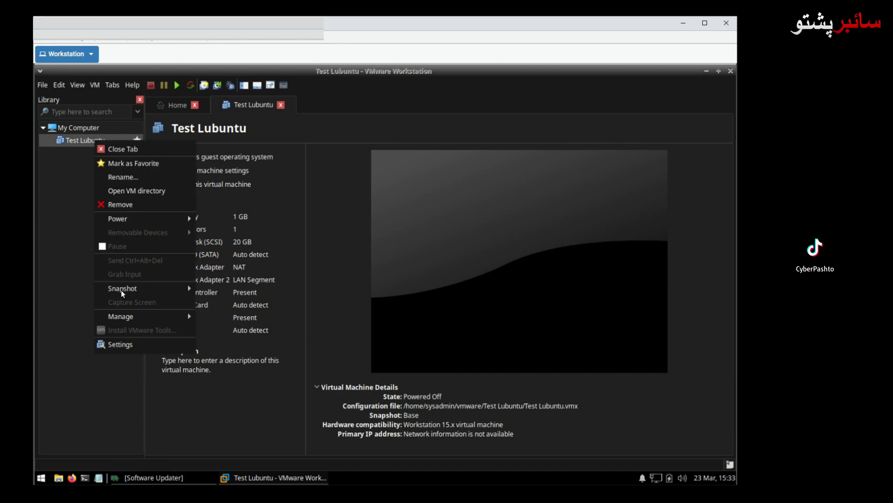
pyautogui.click(125, 346)
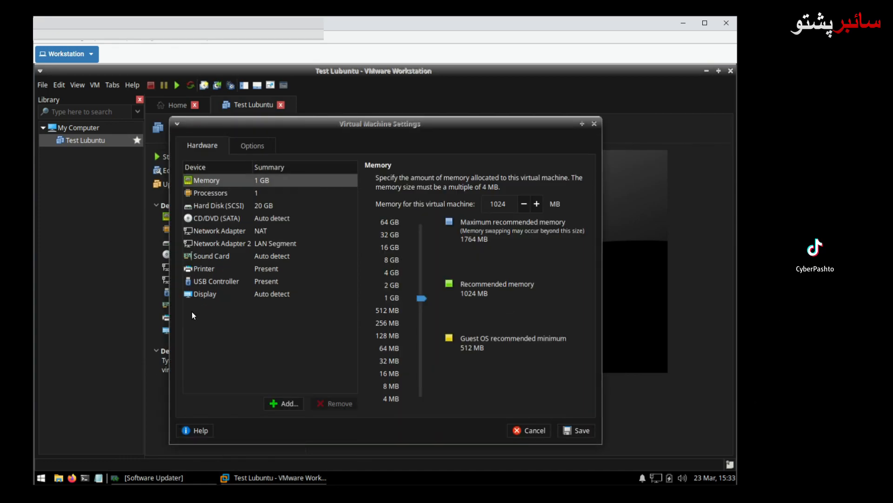
pyautogui.click(233, 235)
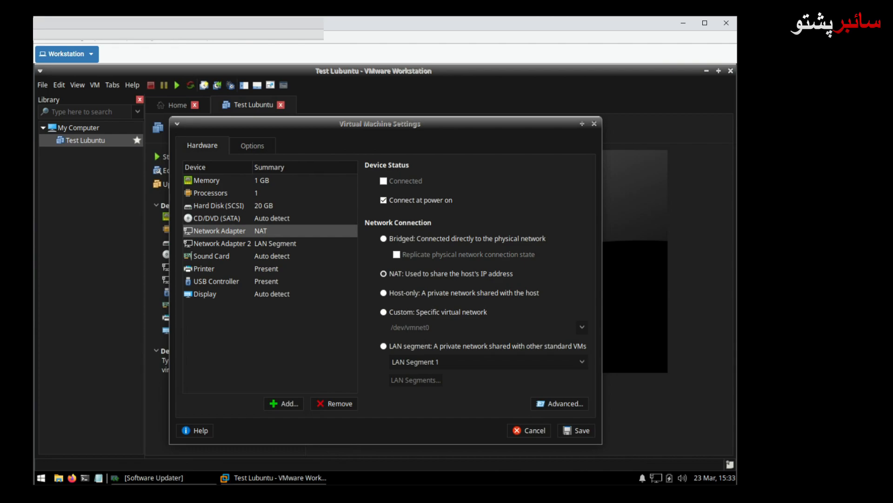
pyautogui.press('Escape')
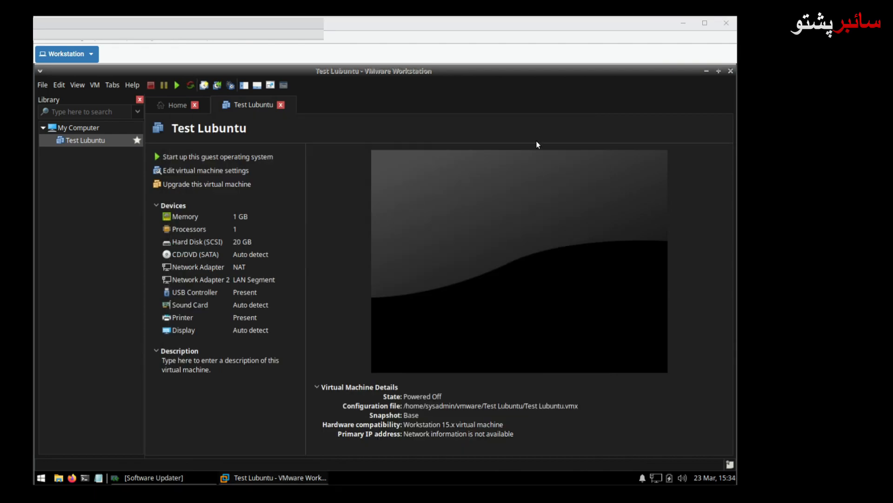
pyautogui.rightClick(72, 140)
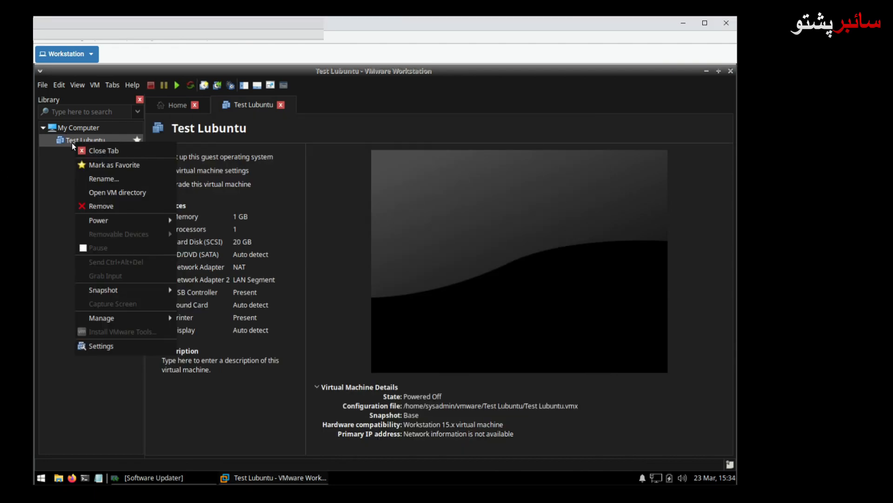
pyautogui.click(102, 346)
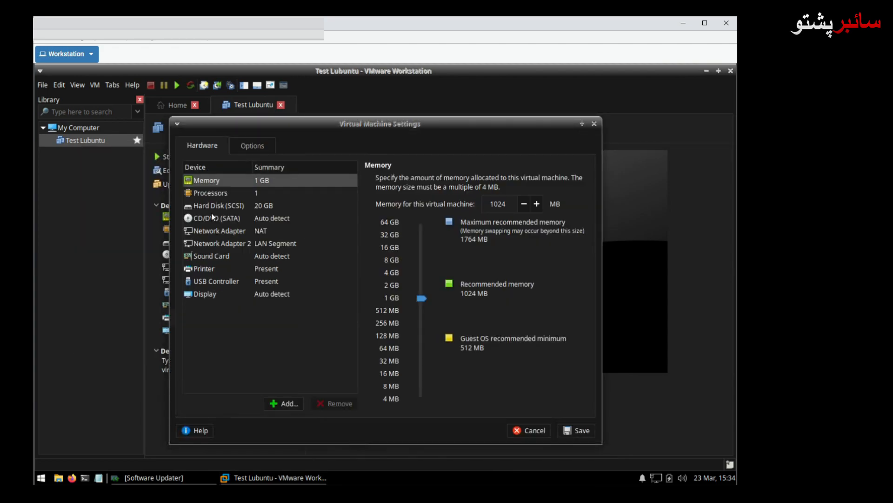
pyautogui.click(234, 232)
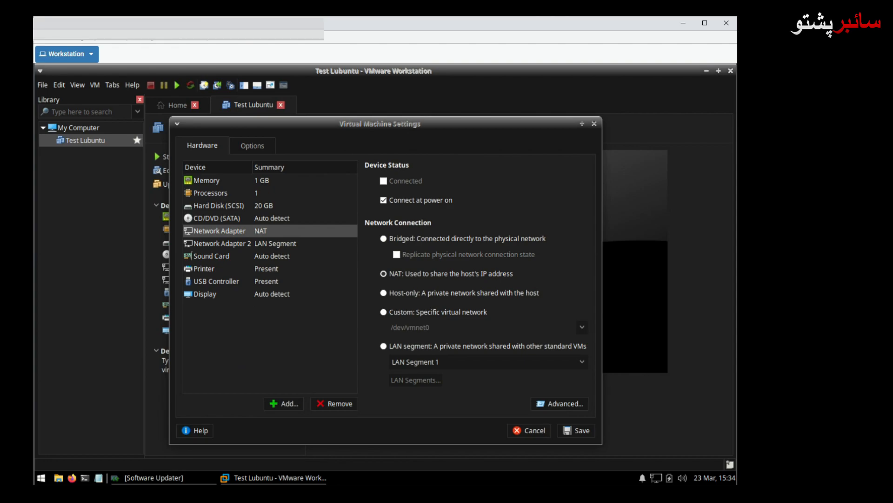
pyautogui.click(392, 313)
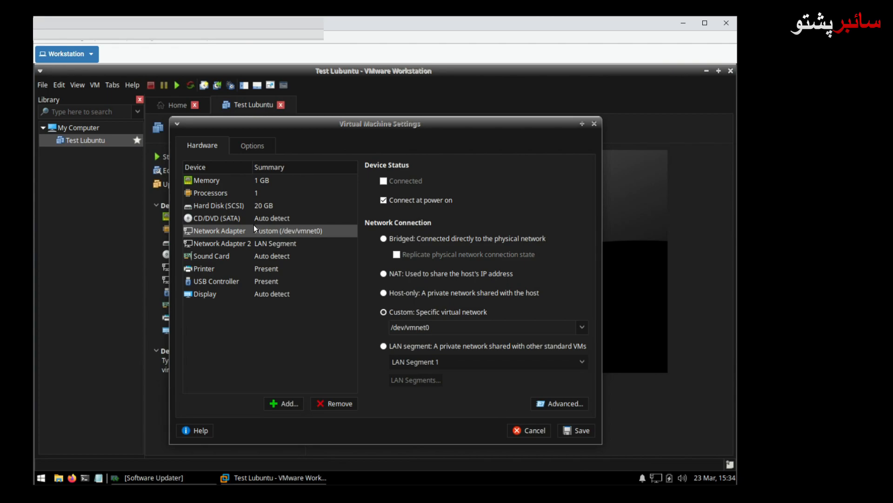
pyautogui.click(530, 430)
# Step: Connect the first Network Adapter of the Test Lubuntu virtual machine to the custom virtual network /dev/vmnet8
pyautogui.rightClick(83, 141)
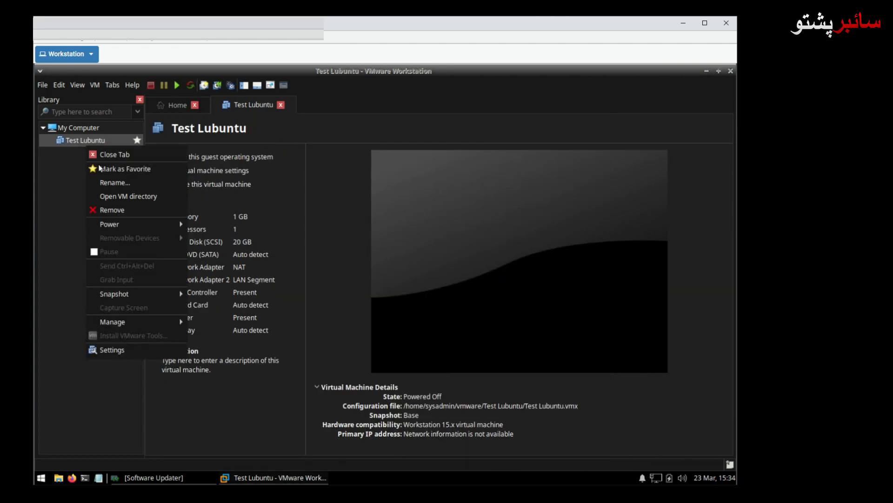
pyautogui.click(121, 350)
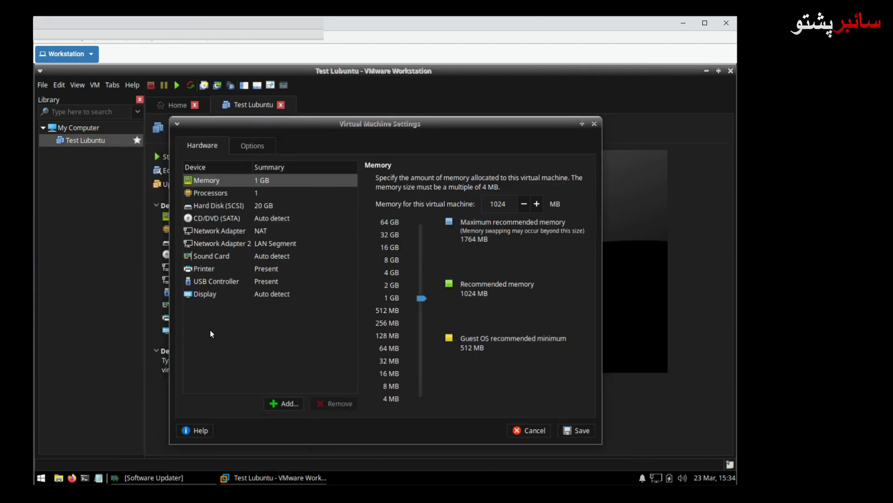
pyautogui.click(233, 231)
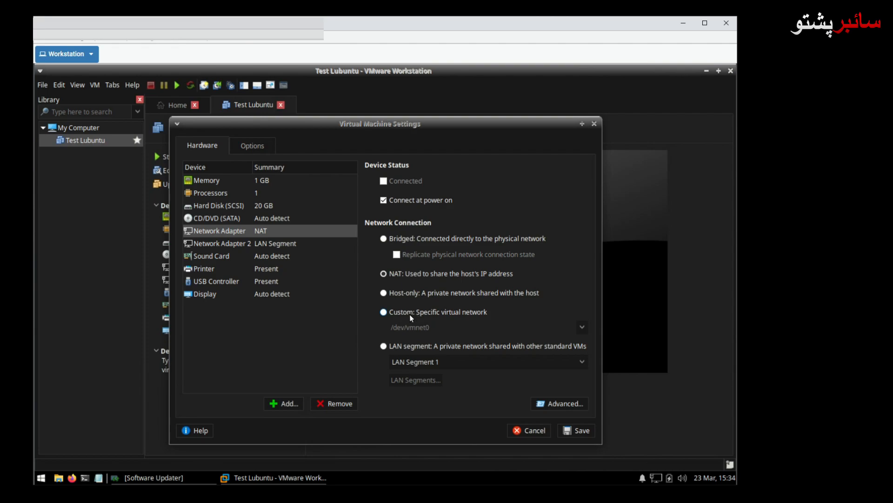
pyautogui.click(458, 314)
pyautogui.click(582, 327)
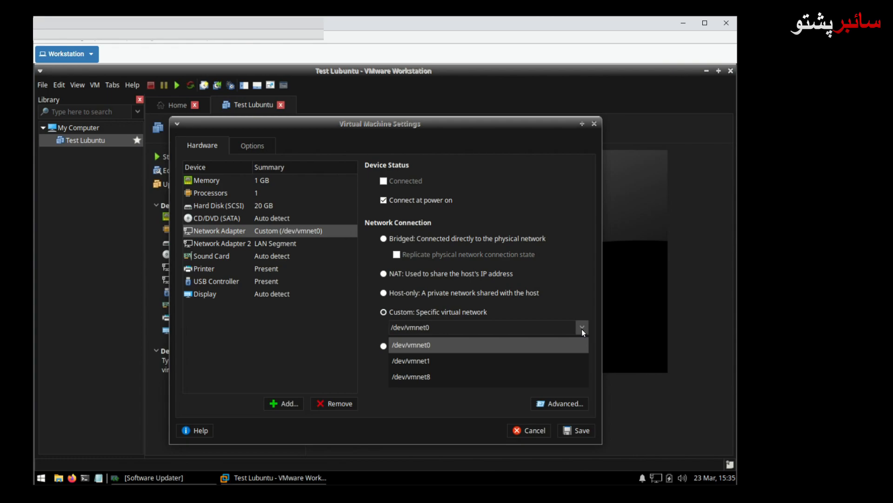
pyautogui.click(419, 377)
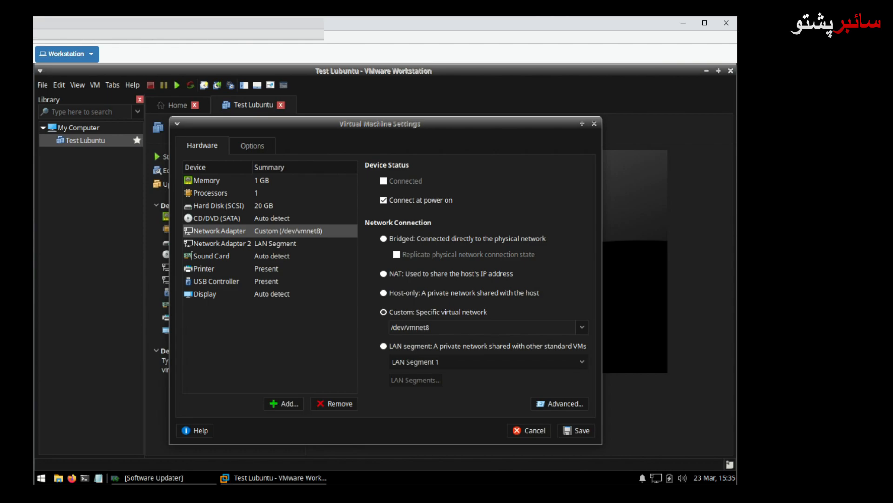
# Step: Limit the adapter's incoming traffic to Leased Line T1 (1.544 Mbps) with 50% packet loss, and save the virtual machine settings
pyautogui.click(557, 404)
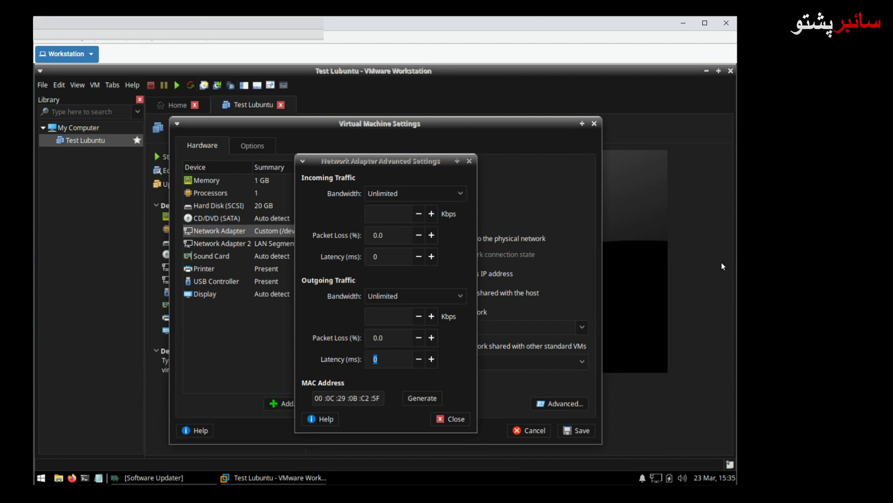
pyautogui.click(414, 193)
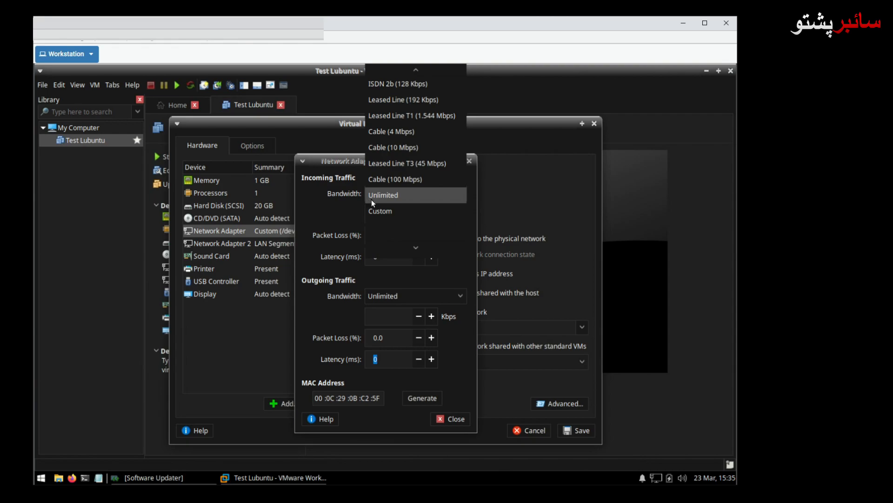
pyautogui.click(400, 115)
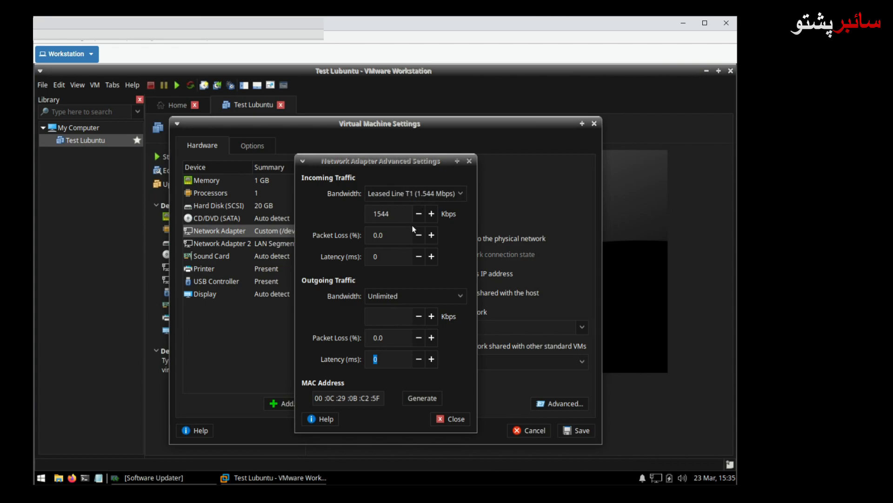
pyautogui.moveTo(388, 236); pyautogui.dragTo(375, 235)
pyautogui.write('50')
pyautogui.click(453, 419)
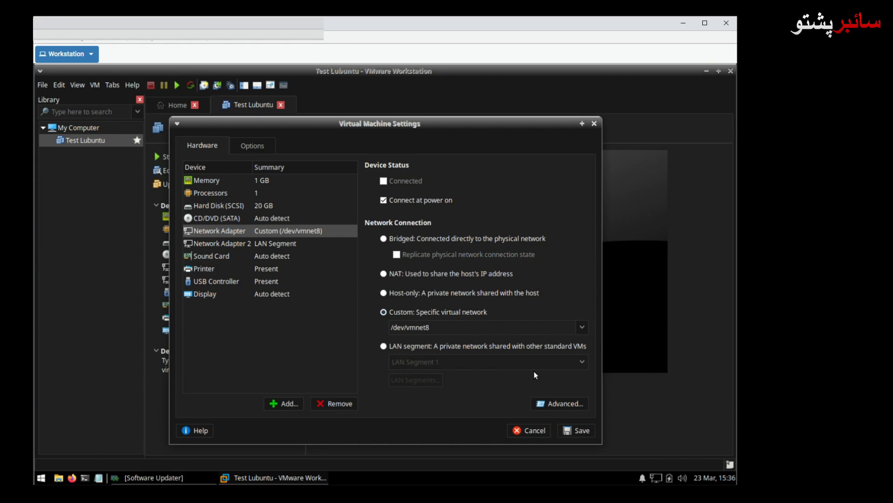
pyautogui.click(555, 403)
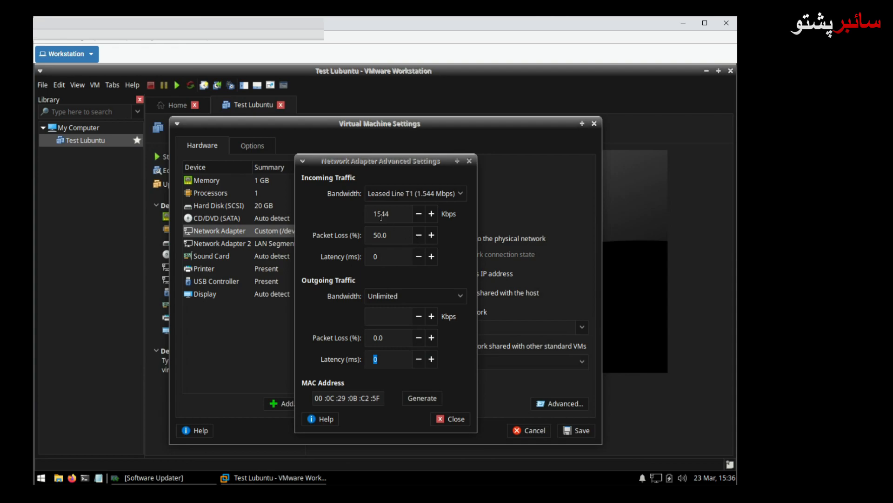
pyautogui.click(451, 420)
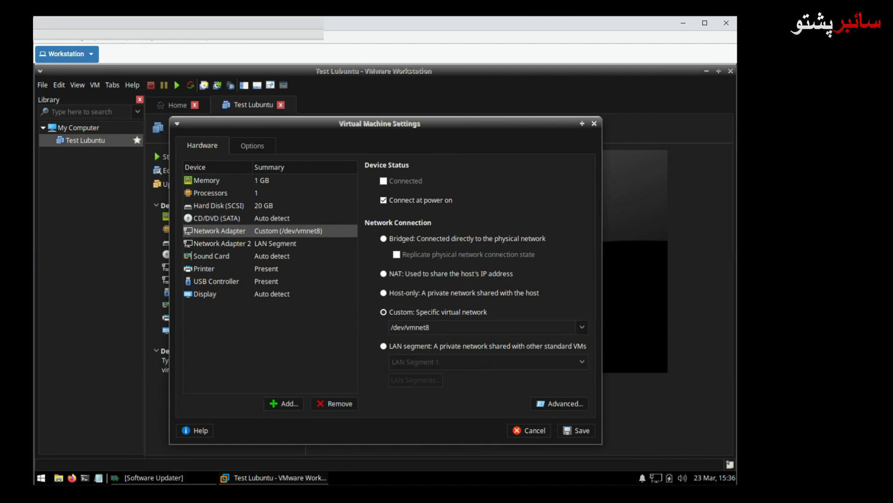
pyautogui.click(573, 429)
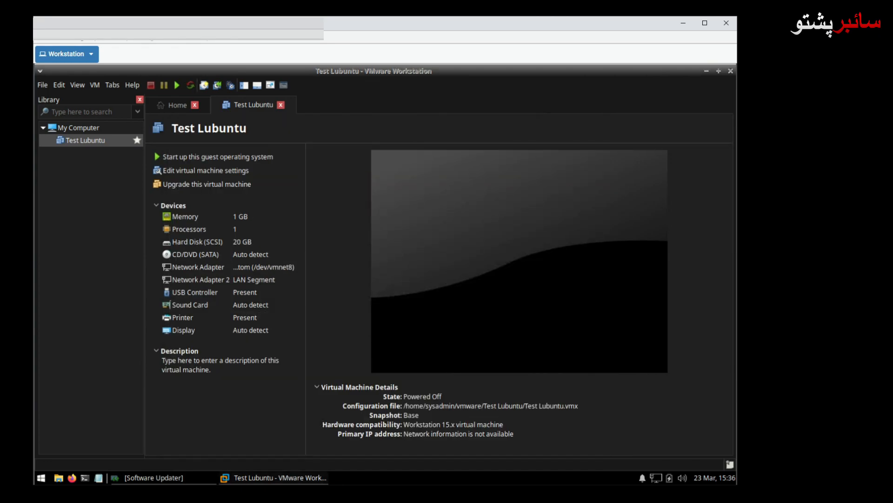
# Step: Start the Test Lubuntu virtual machine, answering that it was moved, and open LXTerminal on the guest desktop
pyautogui.click(187, 158)
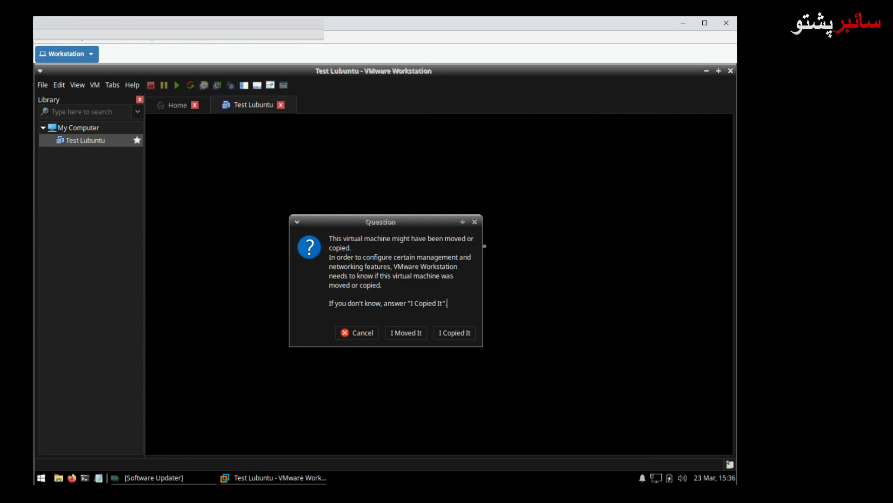
pyautogui.click(407, 332)
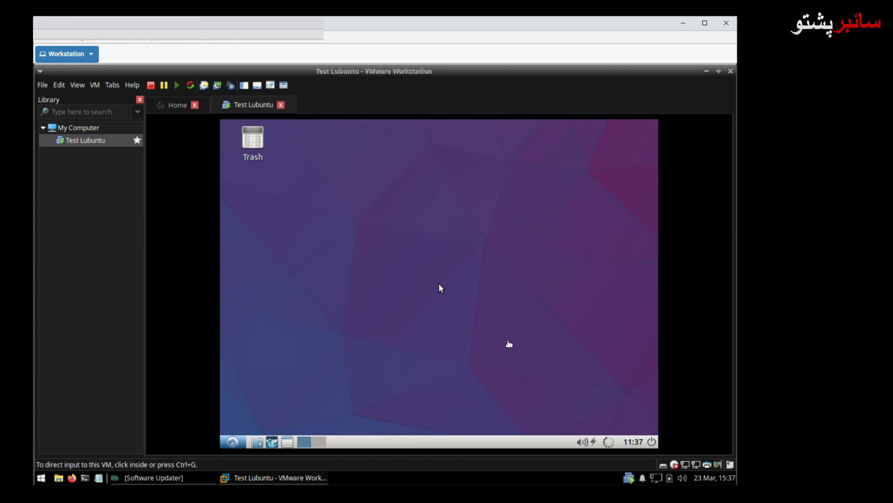
pyautogui.click(234, 442)
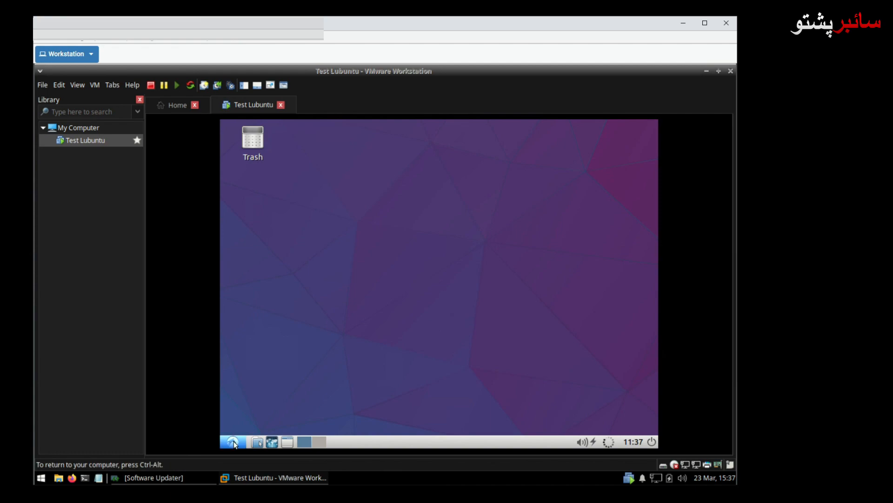
pyautogui.click(234, 443)
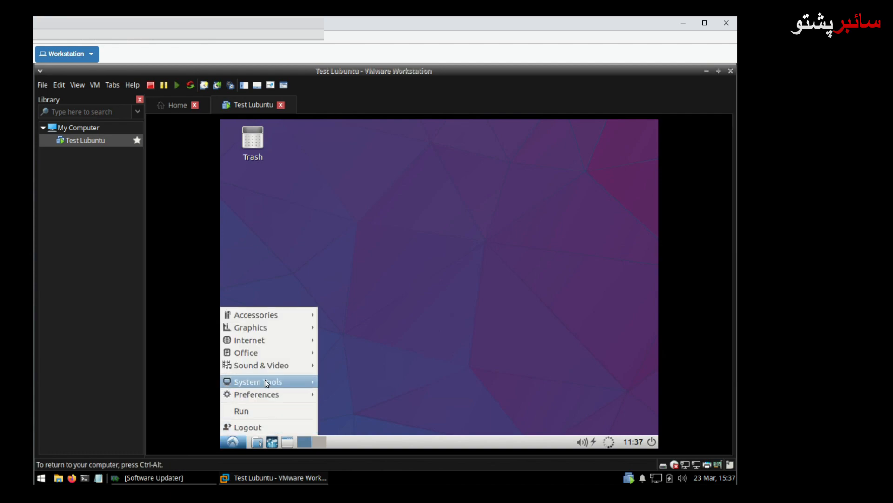
pyautogui.moveTo(267, 379)
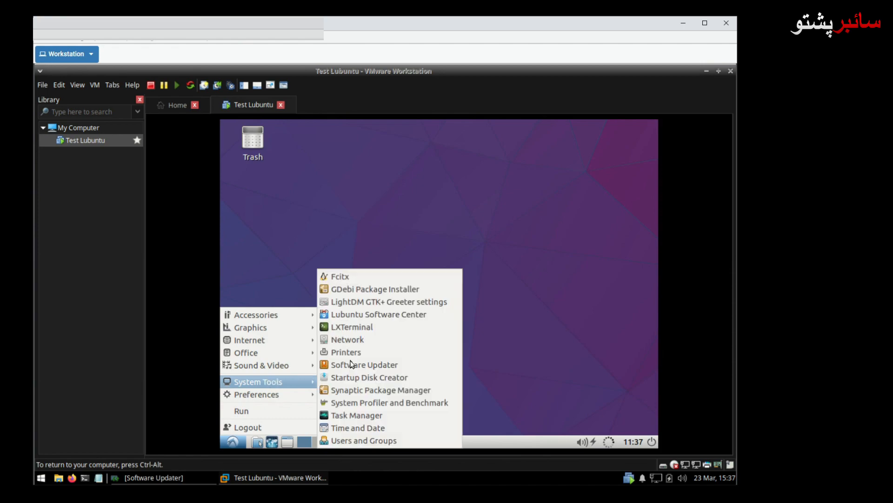
pyautogui.click(360, 328)
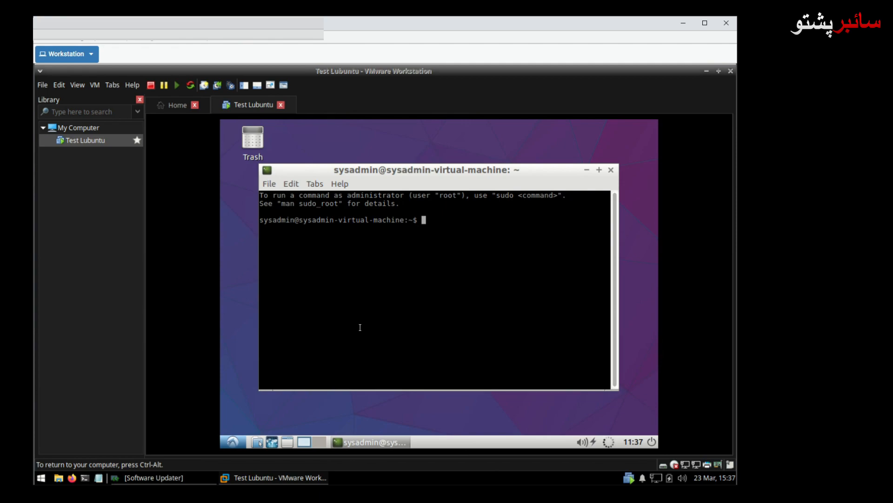
# Step: Run ip addr in the guest's terminal to list its network interfaces
pyautogui.hotkey('ctrl', 'alt')
pyautogui.click(612, 266)
pyautogui.write('ip addr')
pyautogui.press('Return')
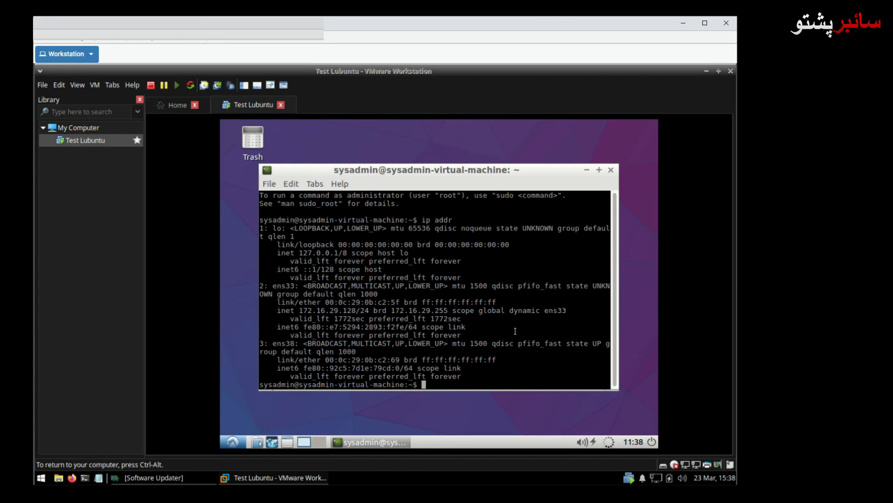
# Step: Examine the ens33 interface's name and IPv4 address in the ip addr output, highlighting each one
pyautogui.moveTo(452, 220); pyautogui.dragTo(421, 220)
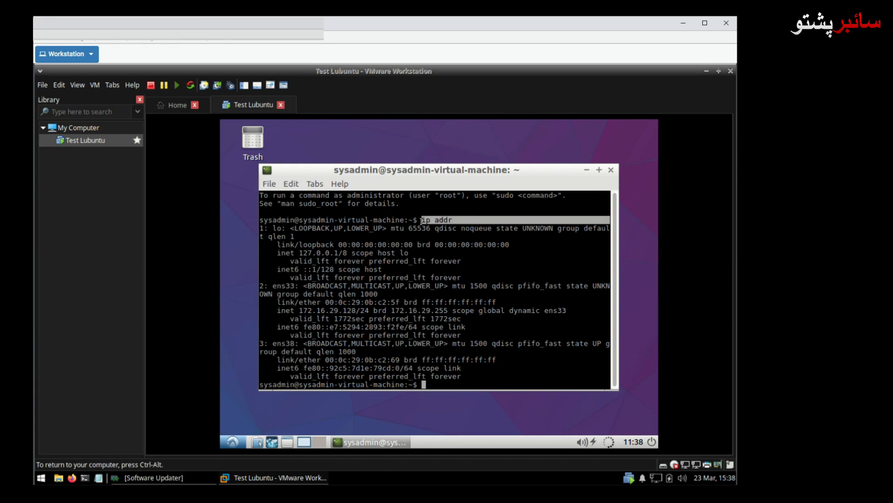
pyautogui.hotkey('ctrl', 'alt')
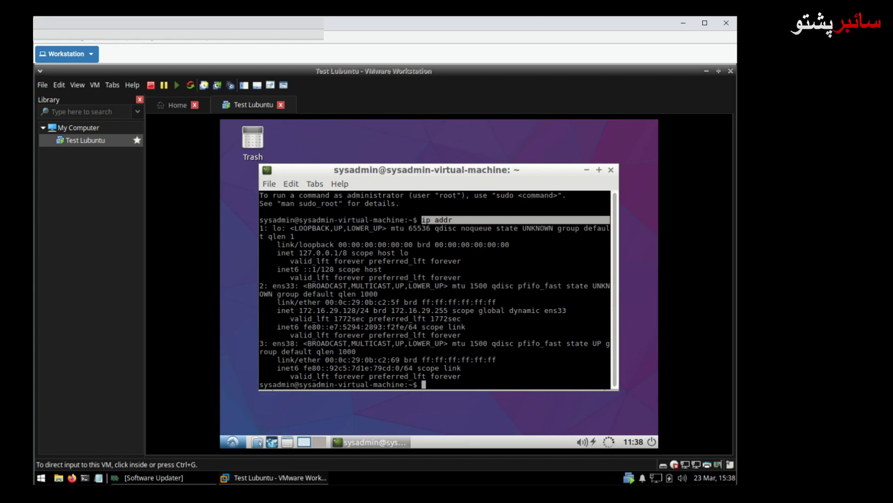
pyautogui.click(396, 253)
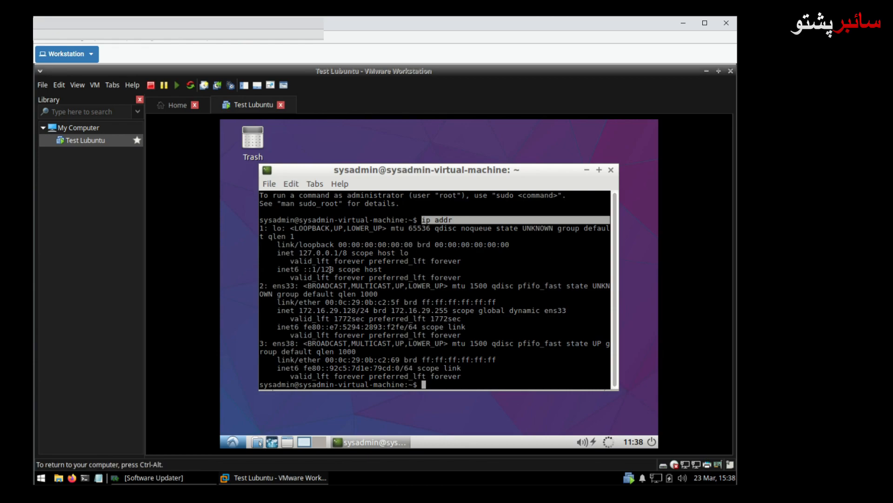
pyautogui.moveTo(302, 286); pyautogui.dragTo(273, 286)
pyautogui.hotkey('ctrl', 'alt')
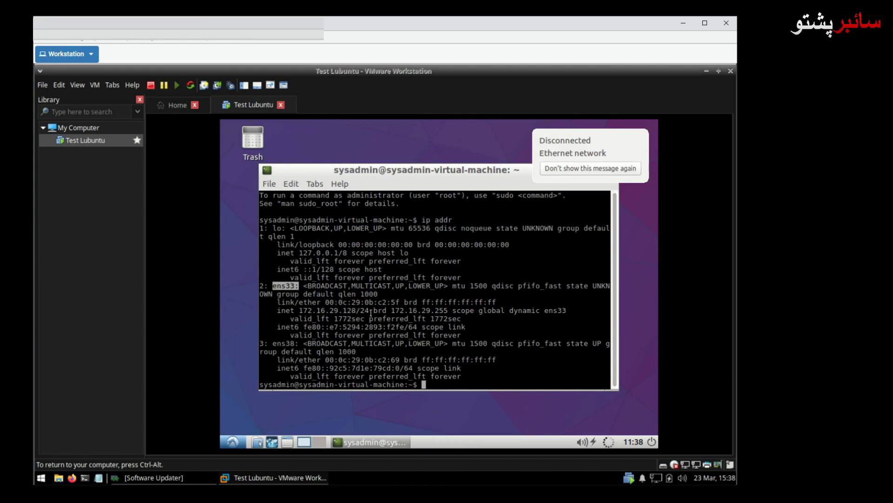
pyautogui.moveTo(370, 311); pyautogui.dragTo(297, 311)
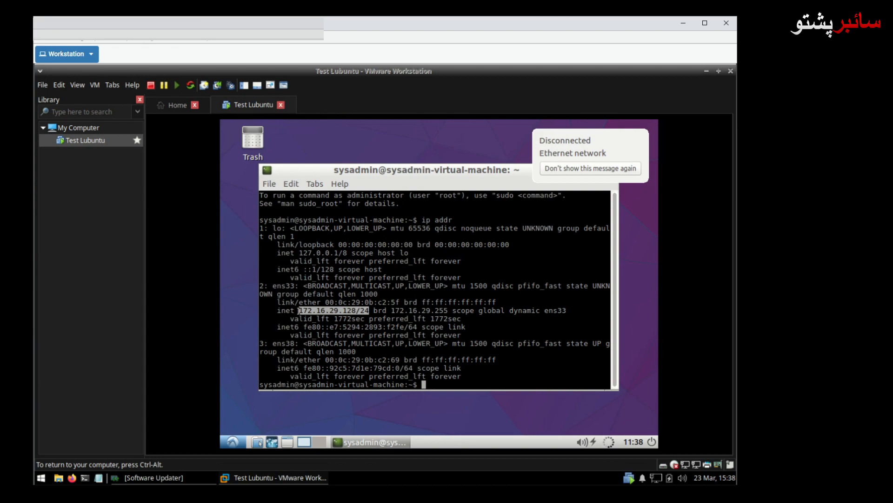
pyautogui.hotkey('ctrl', 'alt')
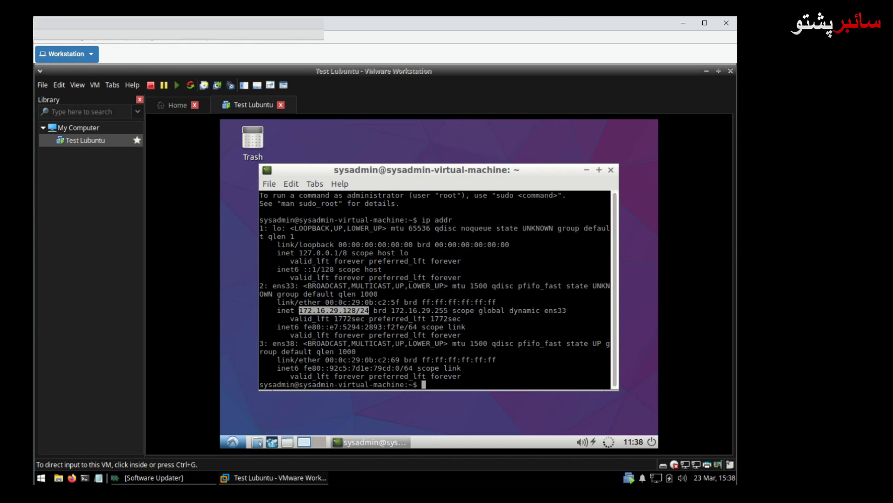
pyautogui.click(328, 307)
pyautogui.doubleClick(284, 286)
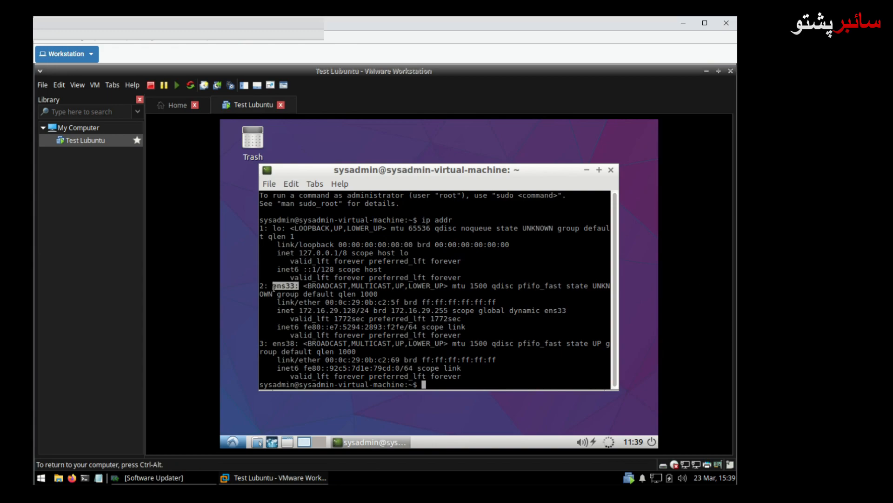
pyautogui.moveTo(300, 310); pyautogui.dragTo(356, 310)
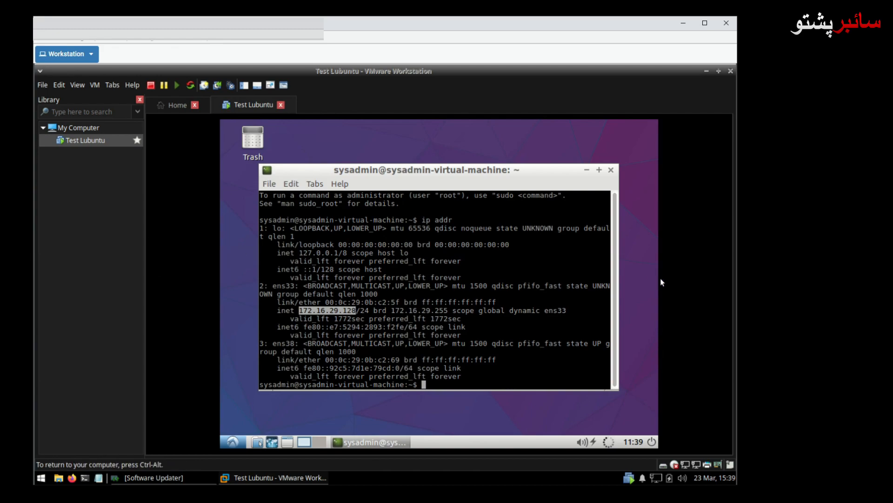
# Step: Open a terminal on the host, place it just below the virtual machine toolbar, and enter the command ping -c4 172.16.29.128
pyautogui.click(84, 479)
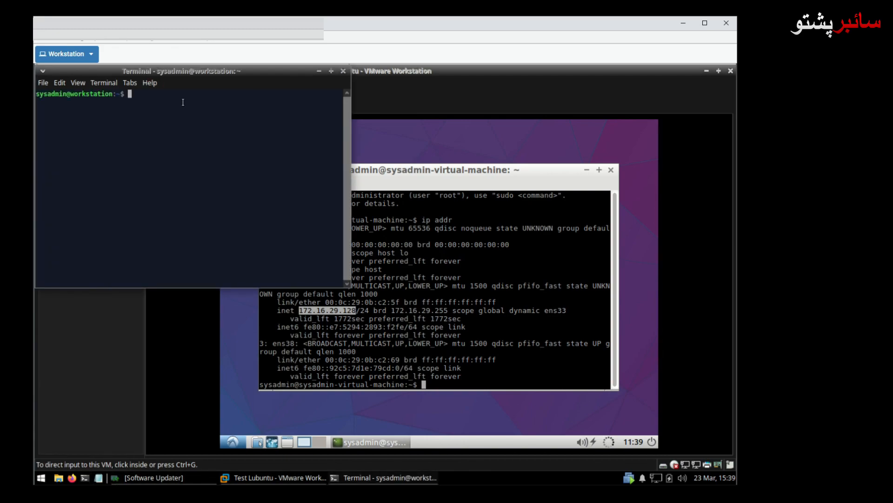
pyautogui.moveTo(179, 73); pyautogui.dragTo(176, 103)
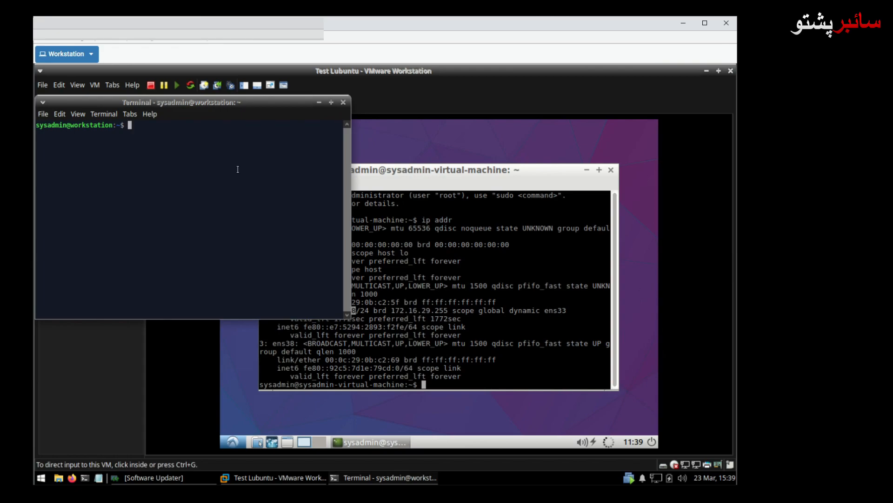
pyautogui.write('ping -c4 172.16.29.128')
# Step: Move the guest's terminal window aside to uncover its IPv4 address, run the entered ping from the host, and check its packet loss
pyautogui.click(331, 355)
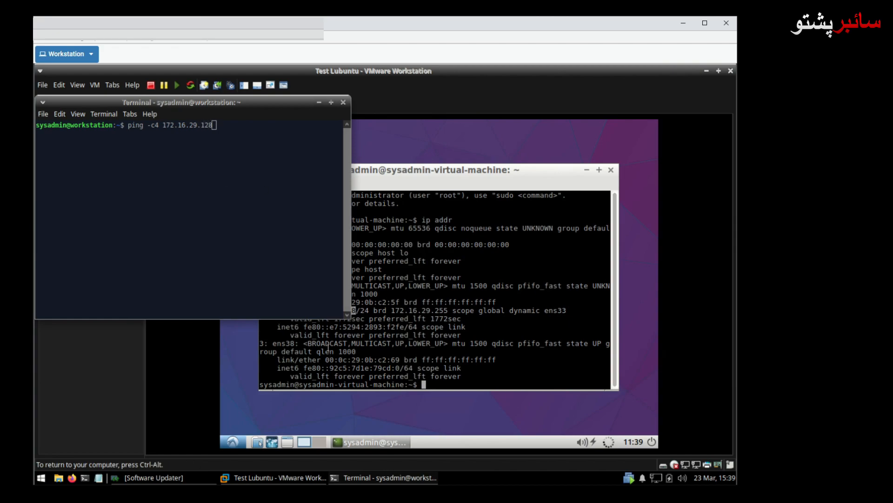
pyautogui.moveTo(410, 172); pyautogui.dragTo(425, 192)
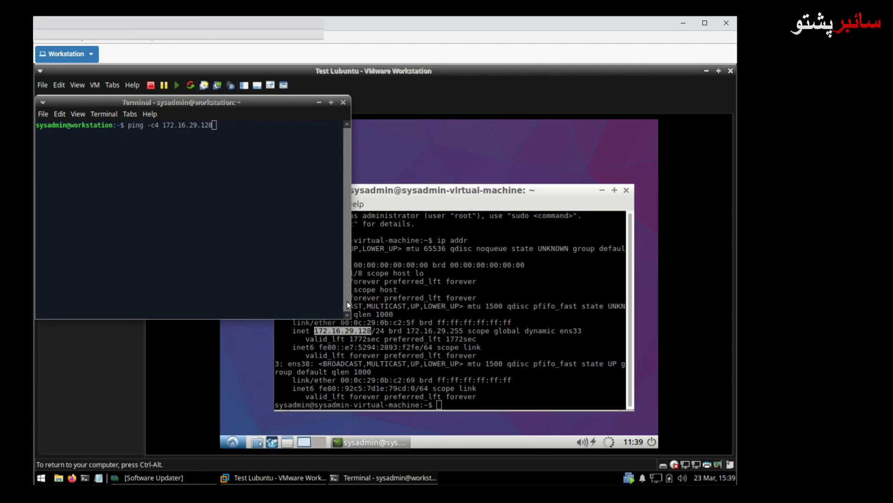
pyautogui.click(247, 130)
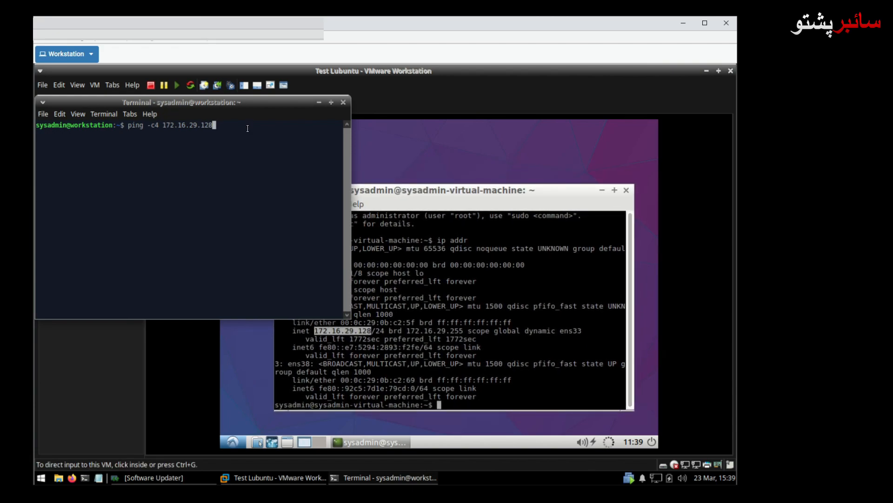
pyautogui.press('Return')
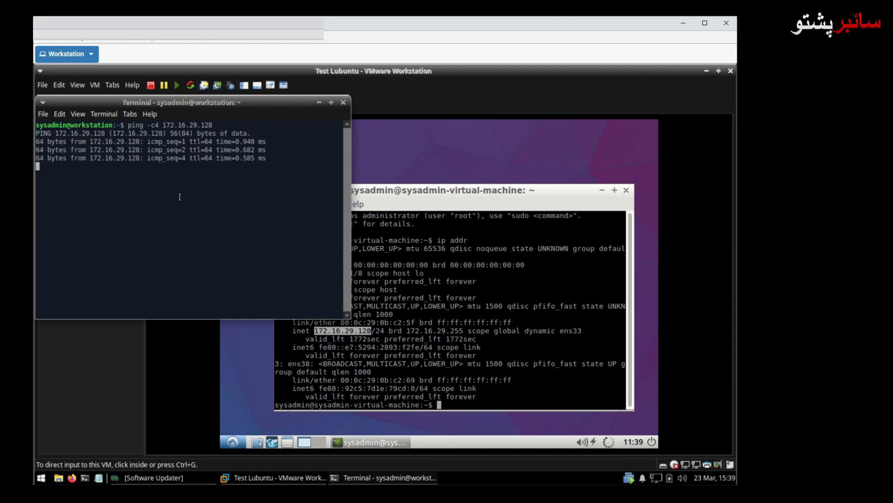
pyautogui.click(493, 270)
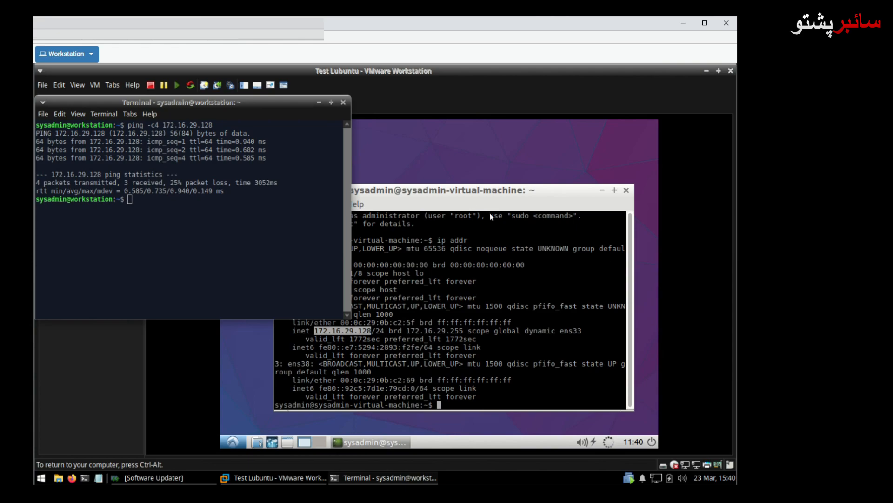
pyautogui.hotkey('ctrl', 'alt')
pyautogui.click(180, 183)
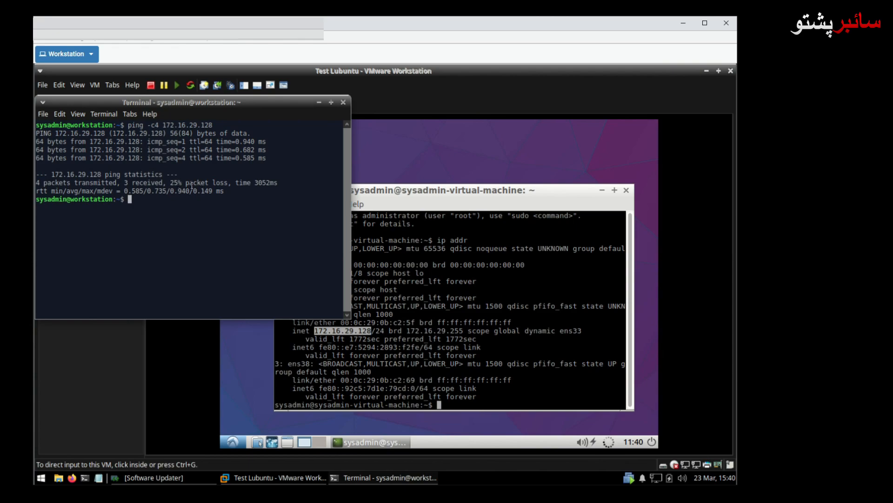